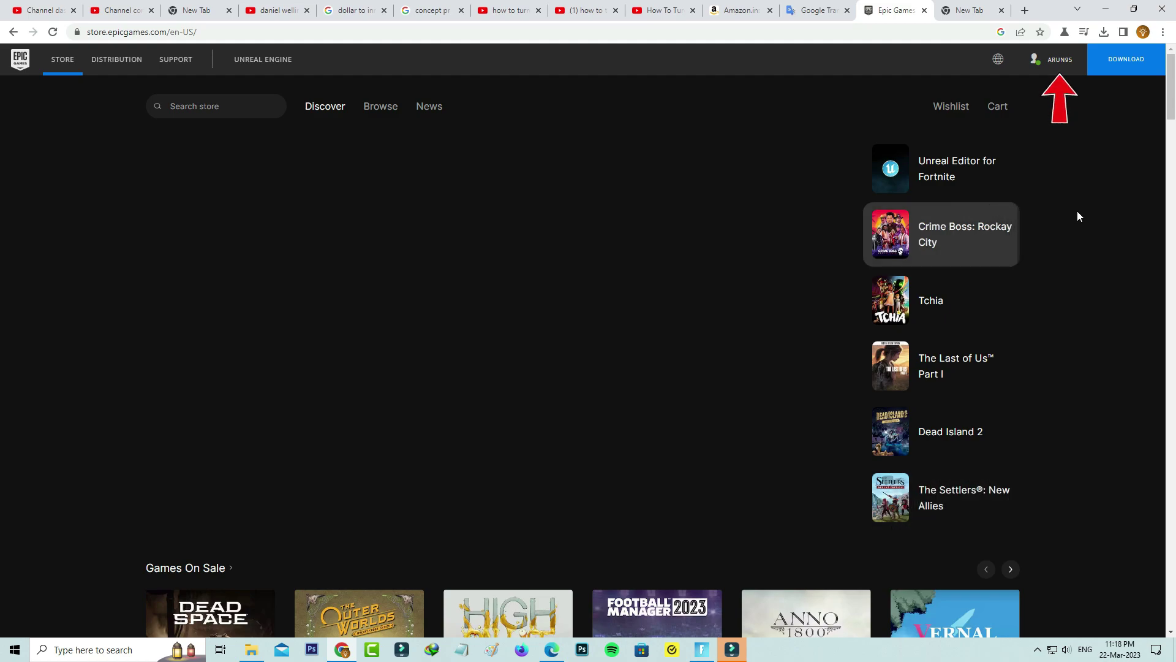
- Go to the Account settings page from the account name dropdown at the top right
mouse_move(1055, 65)
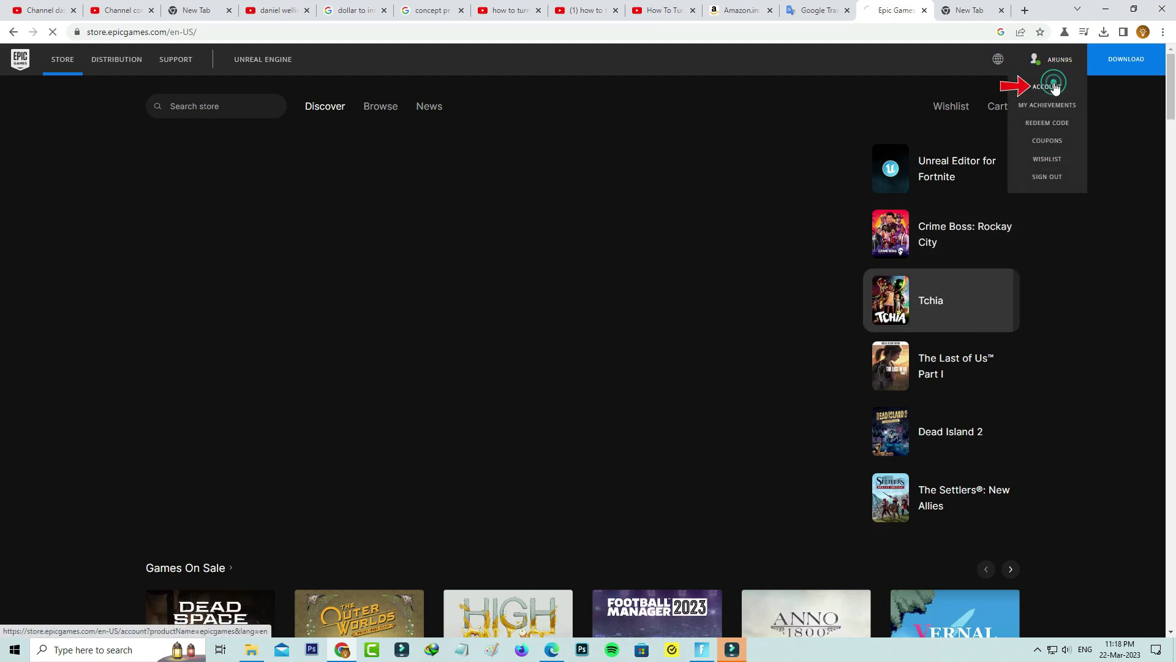
click(1055, 87)
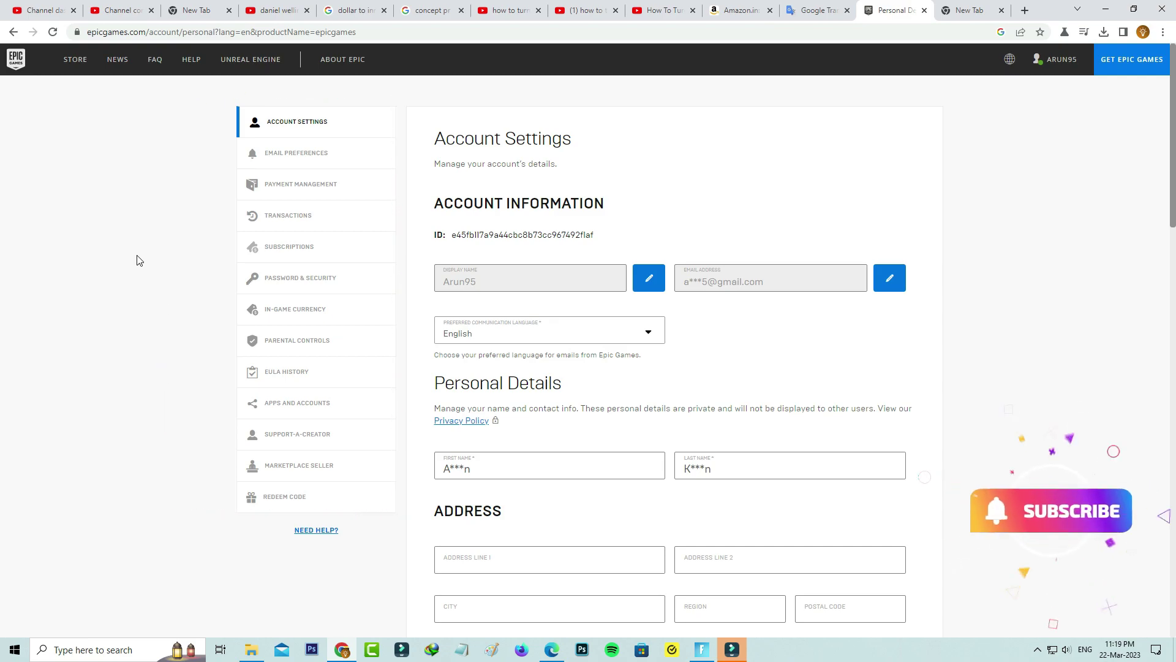
- Open Parental Controls and submit the six-digit parental controls PIN
click(334, 340)
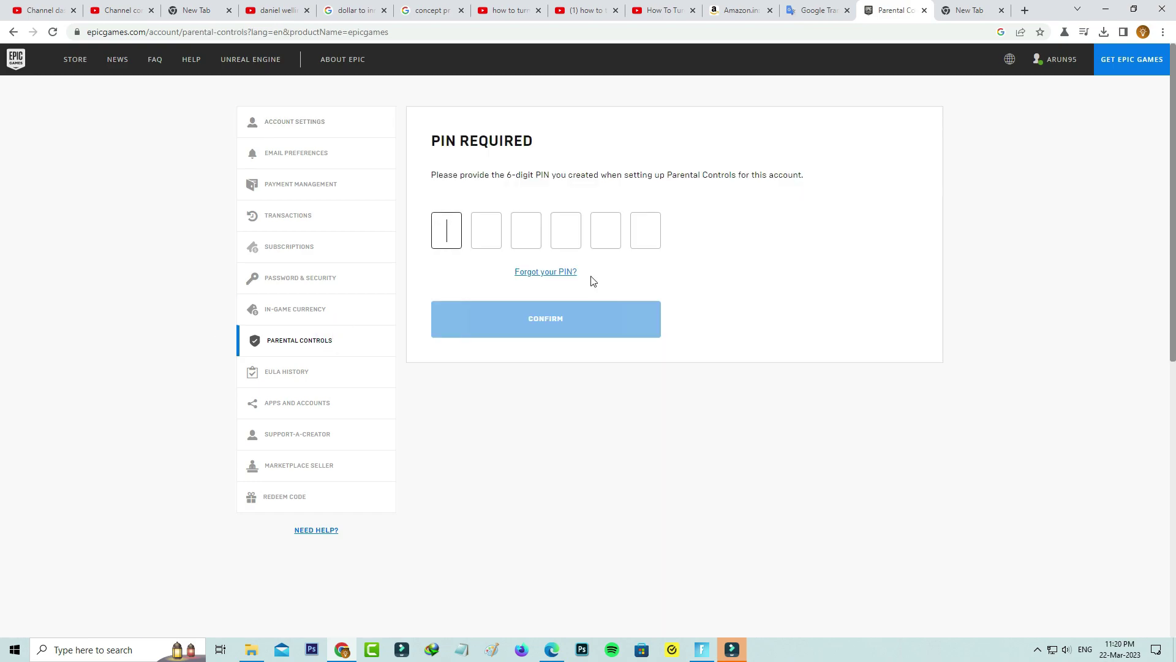
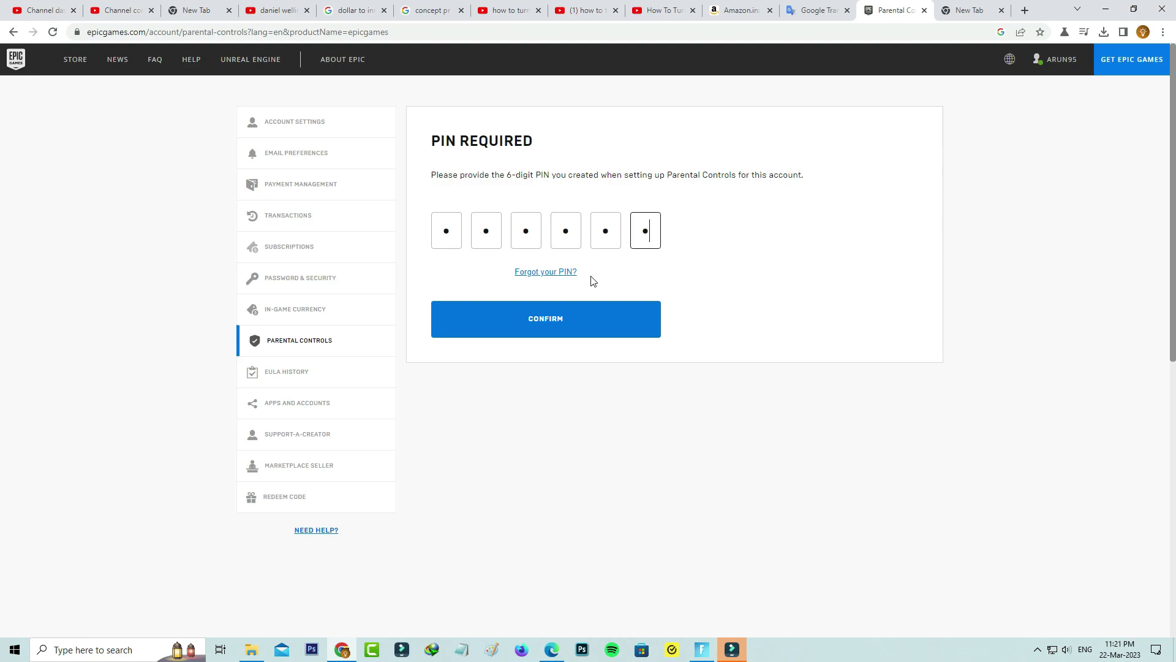
click(597, 310)
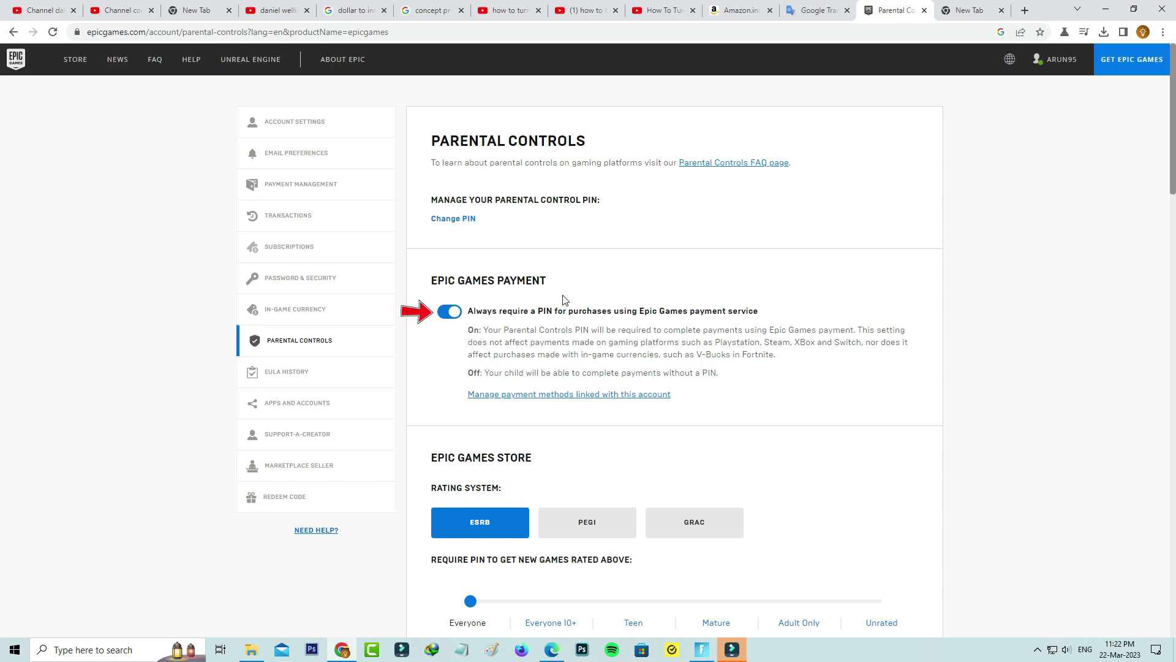
- Turn off 'Always require a PIN for purchases' and scroll to the rating limit
click(455, 315)
scroll(560, 297, down, 3)
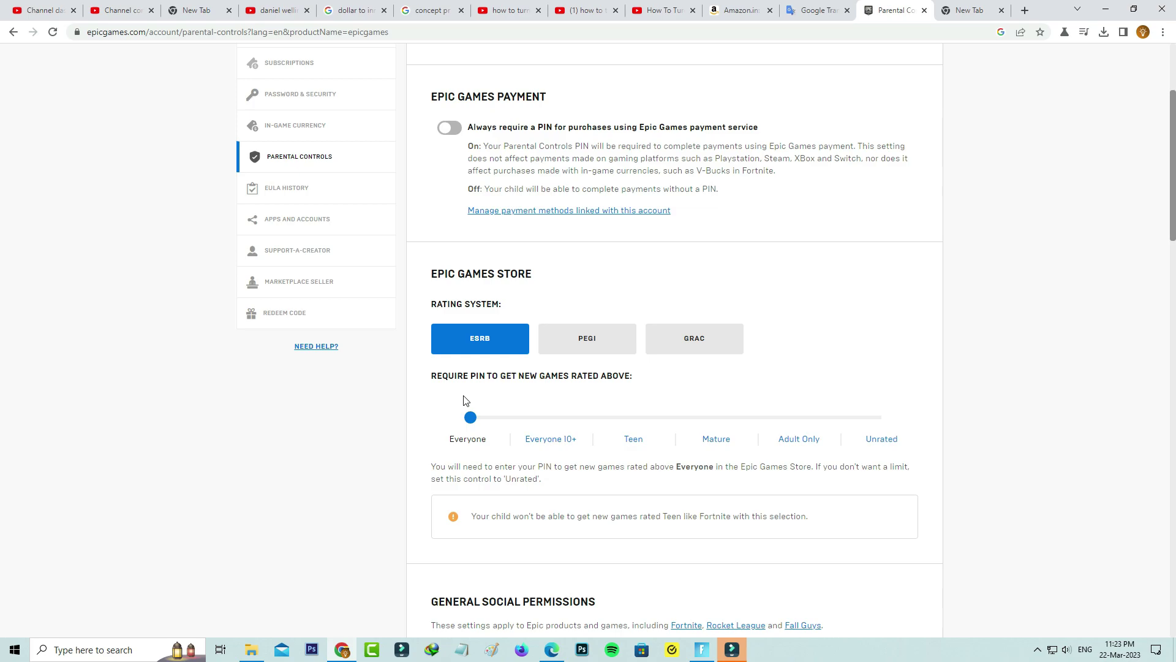
- Raise the game rating limit to Unrated and stop requiring a PIN to add friends
click(873, 417)
scroll(848, 361, down, 5)
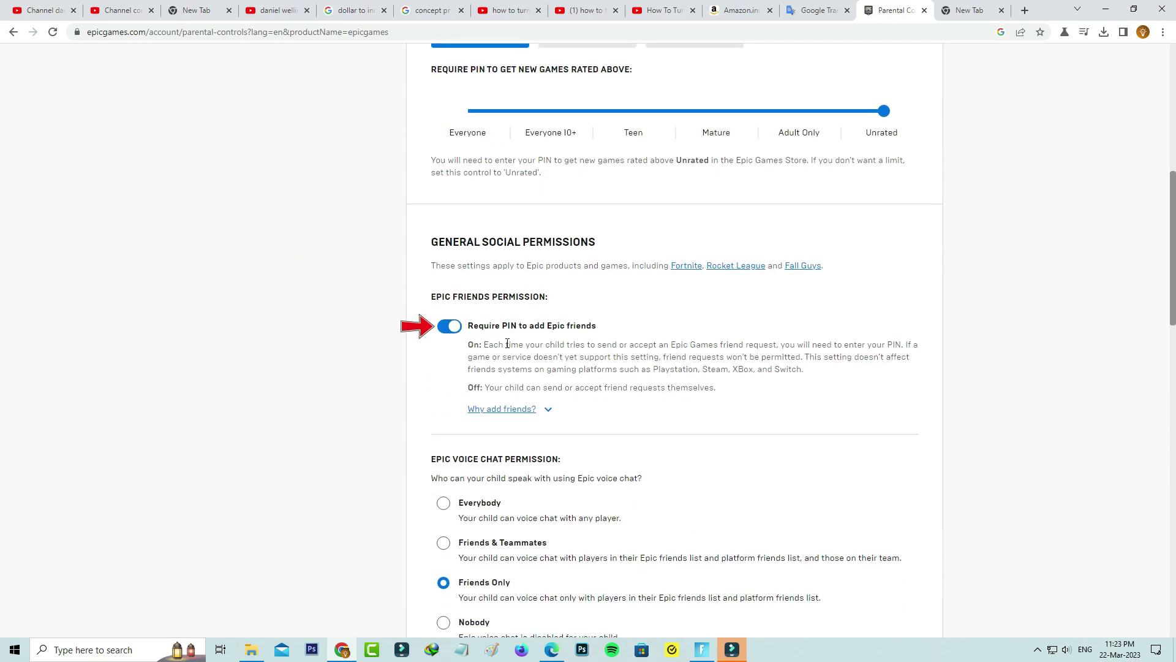
click(450, 327)
scroll(598, 404, down, 1)
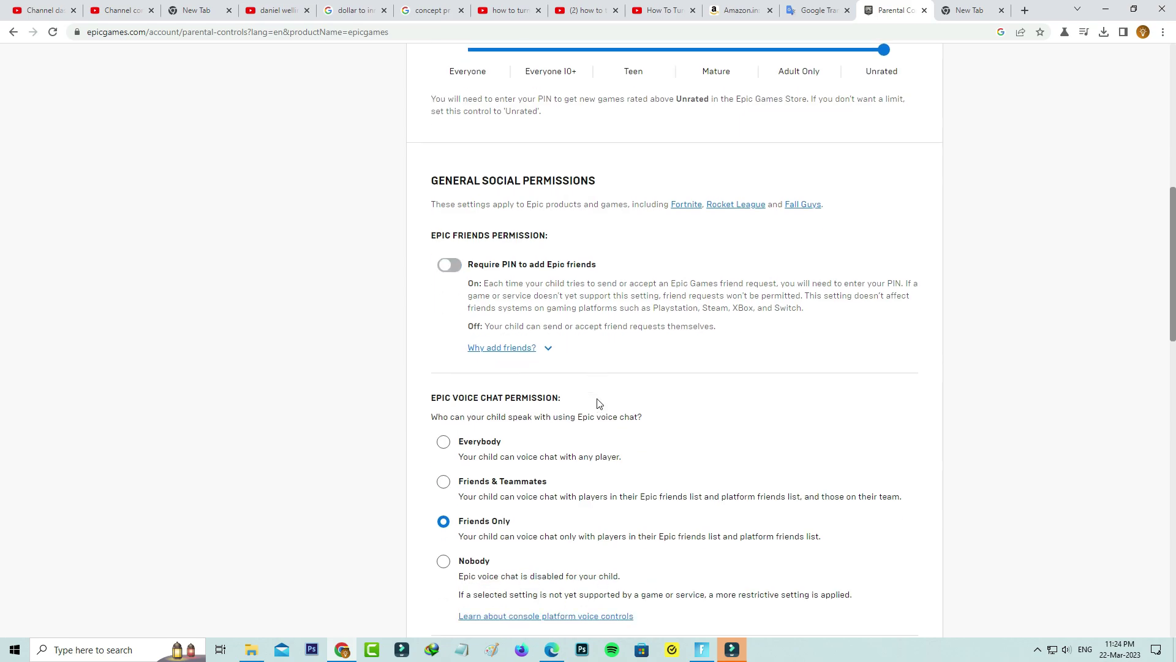
- Set voice and text chat to Everybody and turn off the mature-language filter
scroll(597, 403, down, 1)
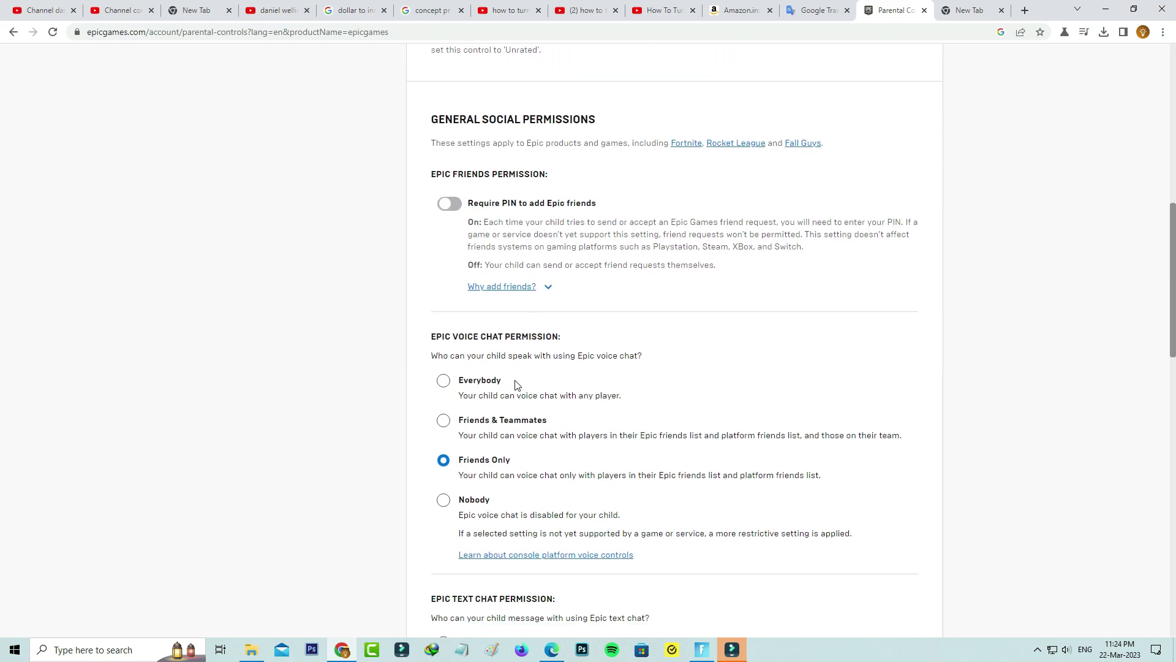
click(444, 381)
scroll(622, 341, down, 6)
click(443, 275)
scroll(601, 302, down, 5)
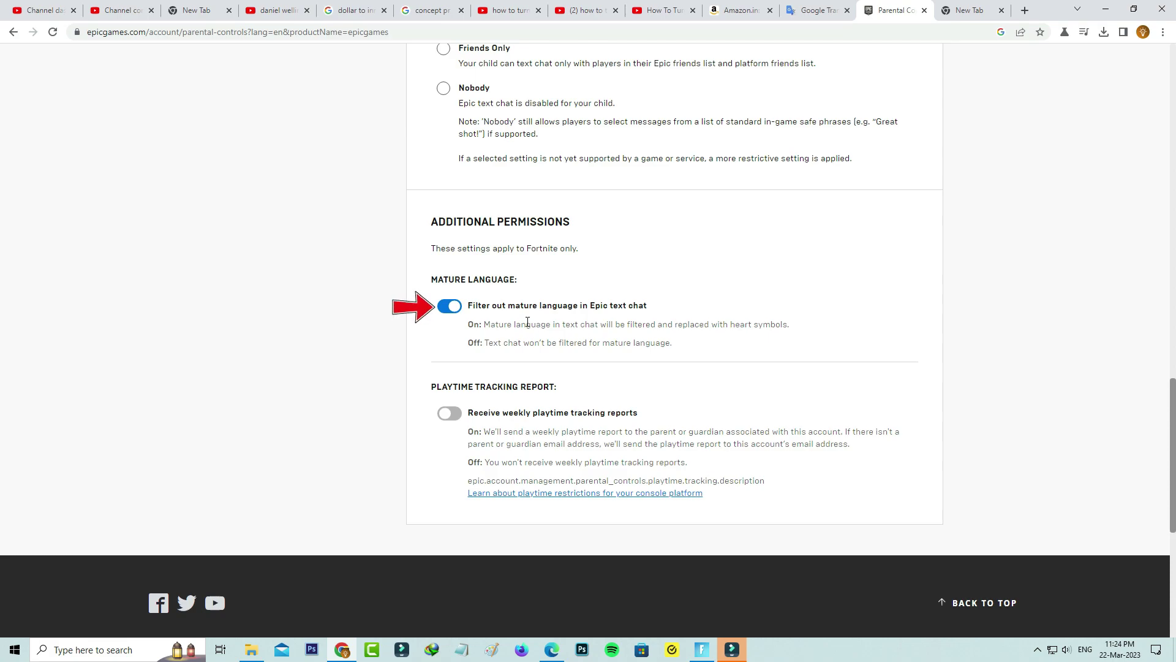
click(449, 306)
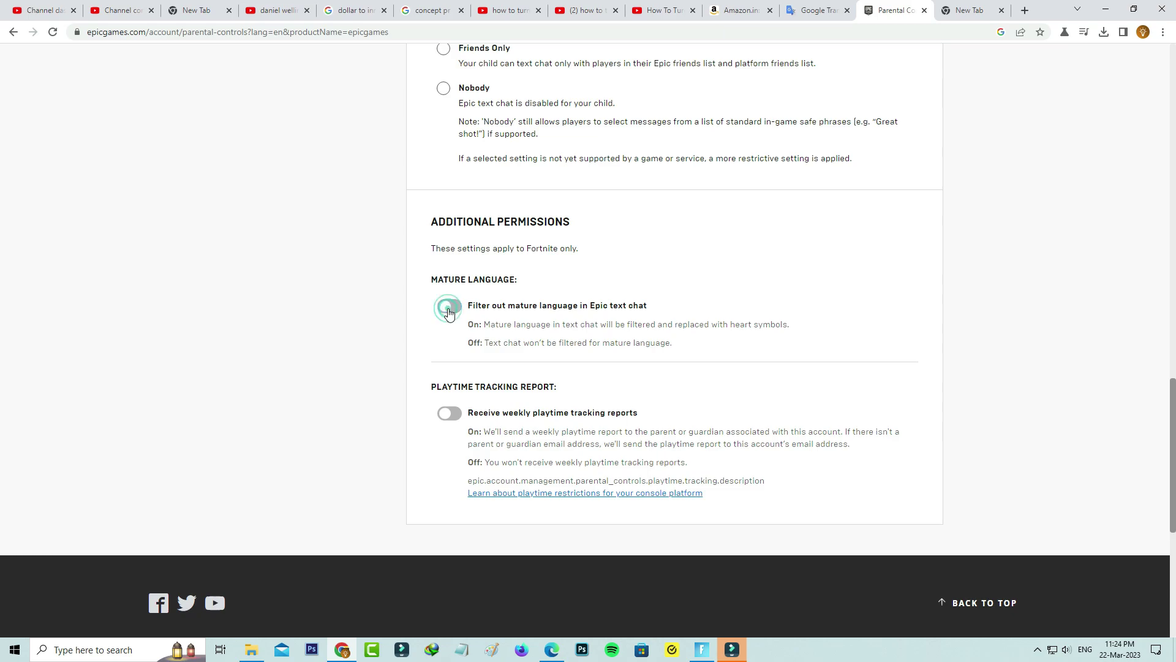
- Turn on weekly playtime reports, then bring up Fortnite's main side menu
click(445, 416)
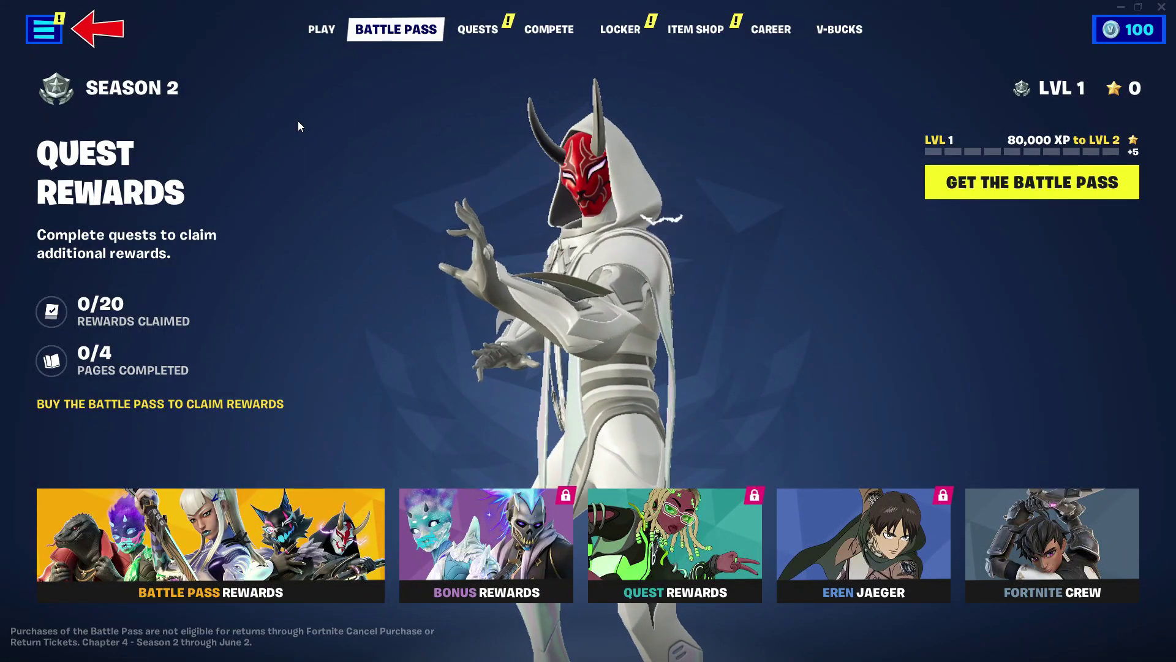
click(56, 27)
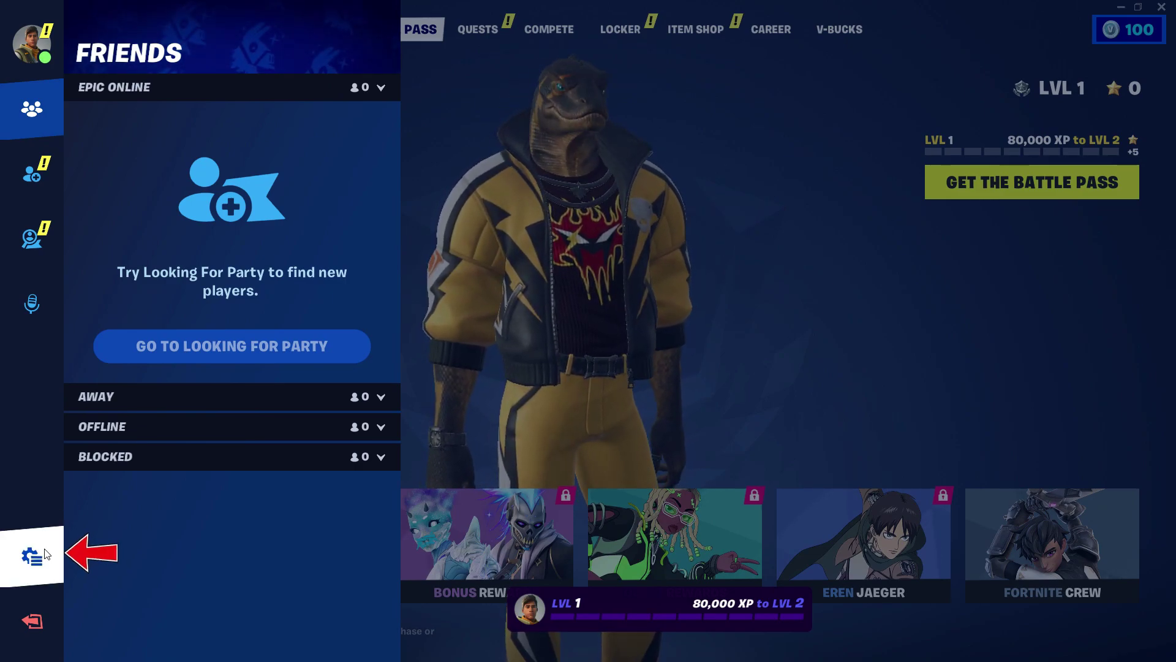
click(46, 553)
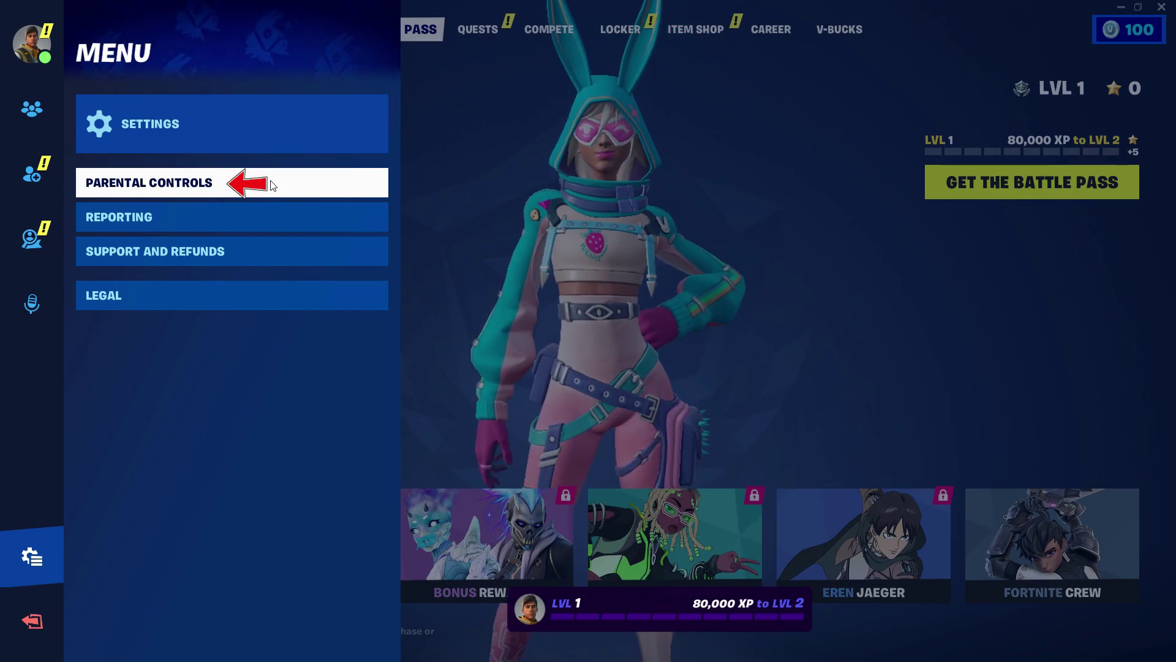
- Unlock Fortnite's Parental Controls by entering the six-digit PIN
click(270, 180)
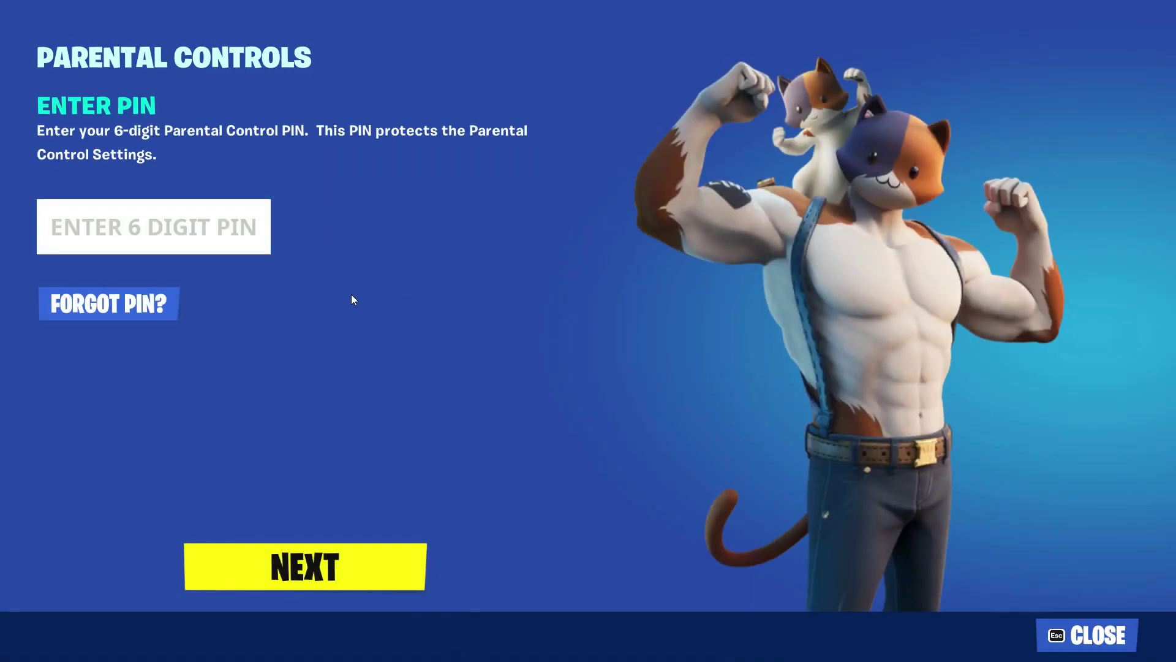
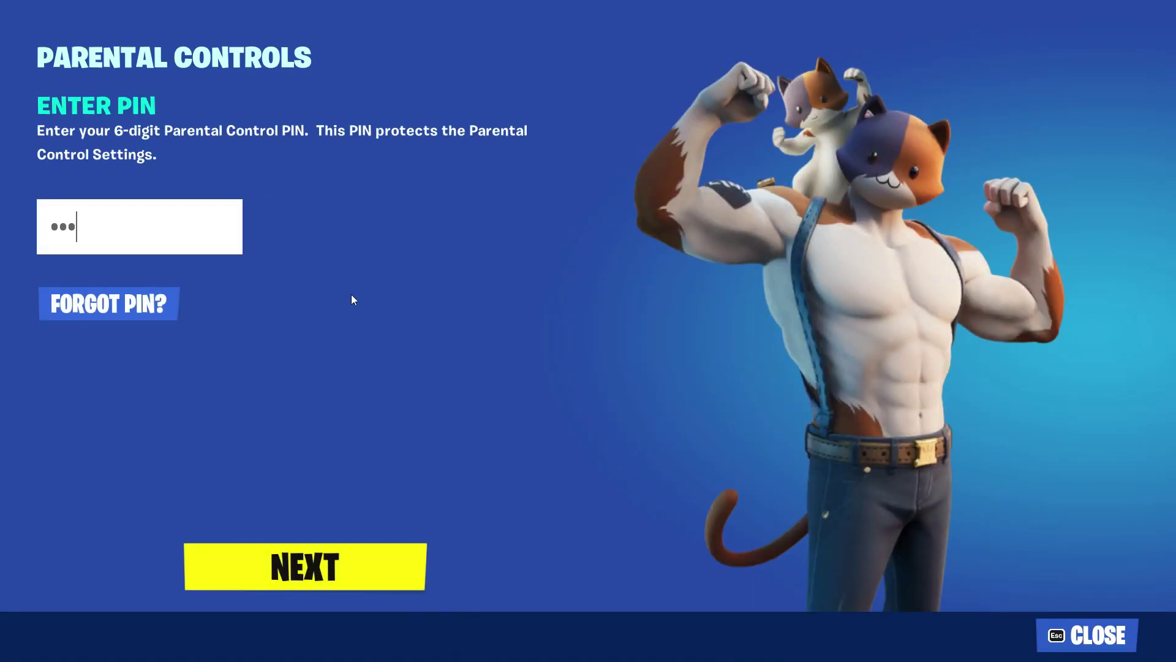
click(348, 548)
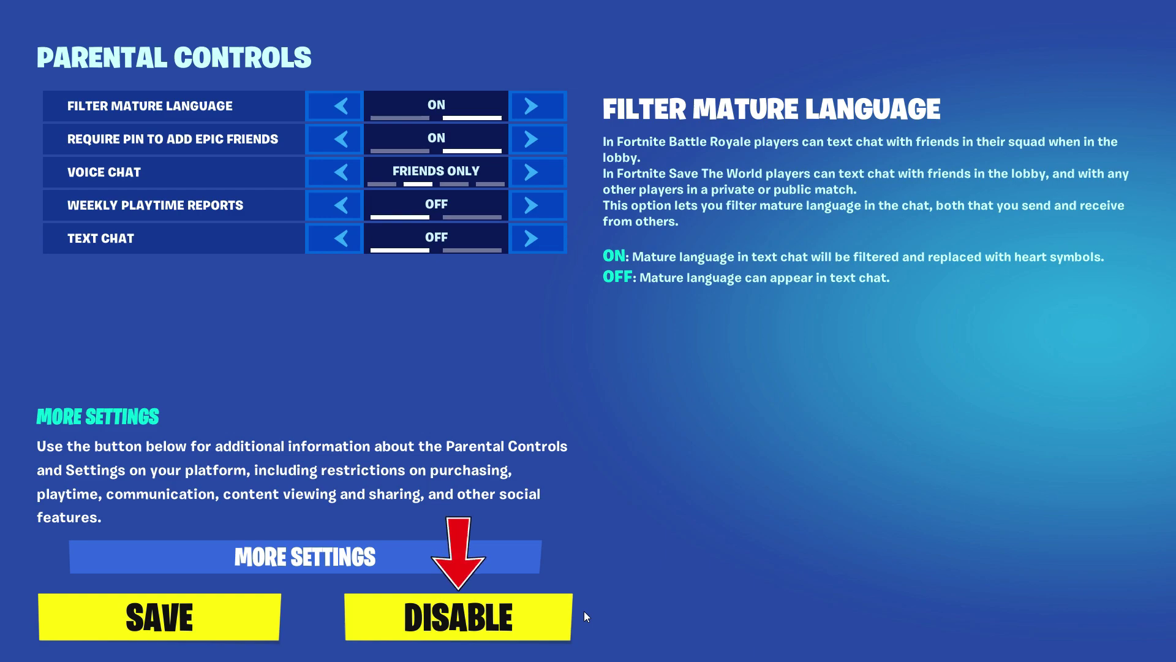
- Disable all Fortnite parental controls and confirm the reset to least-restrictive settings
click(583, 611)
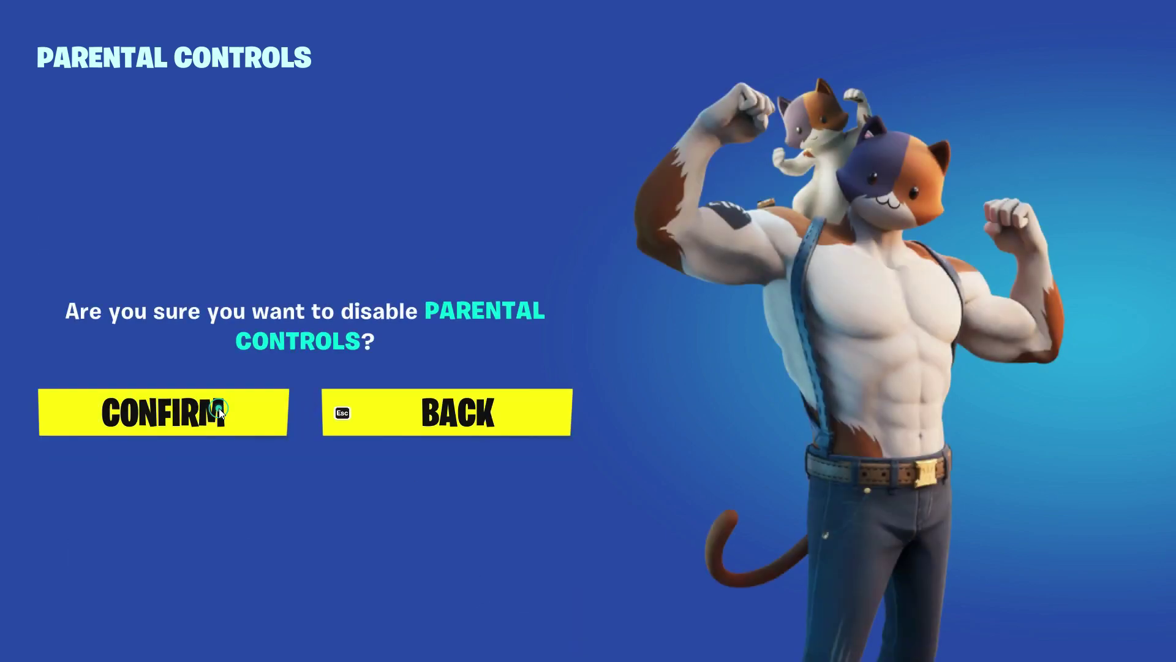
click(219, 408)
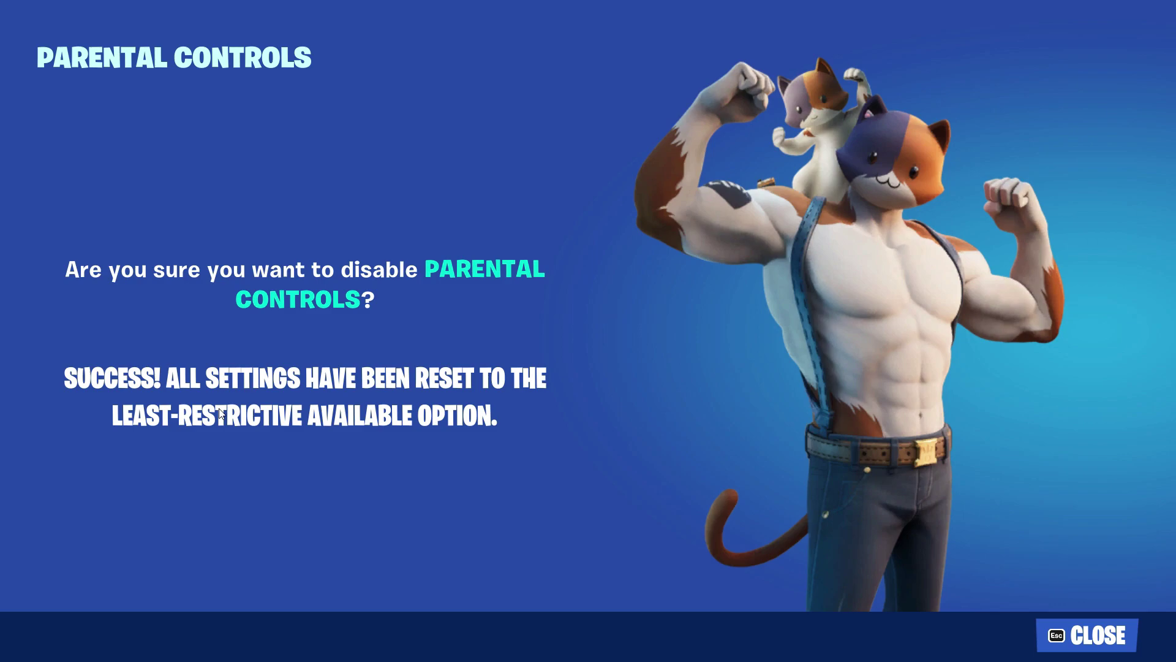